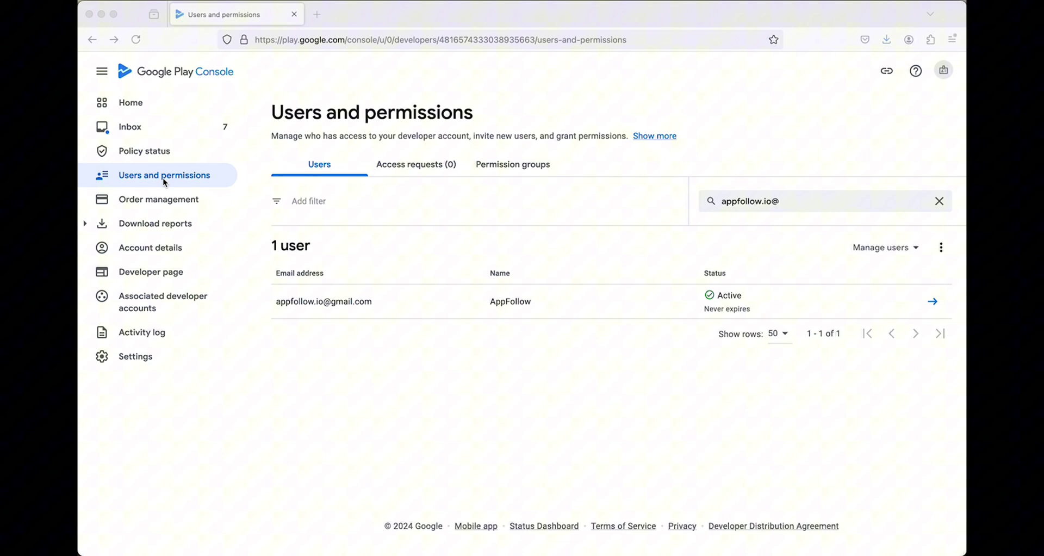
# Step: Open the AppFollow user's details from Users and permissions and check its Account owner role
pyautogui.click(210, 173)
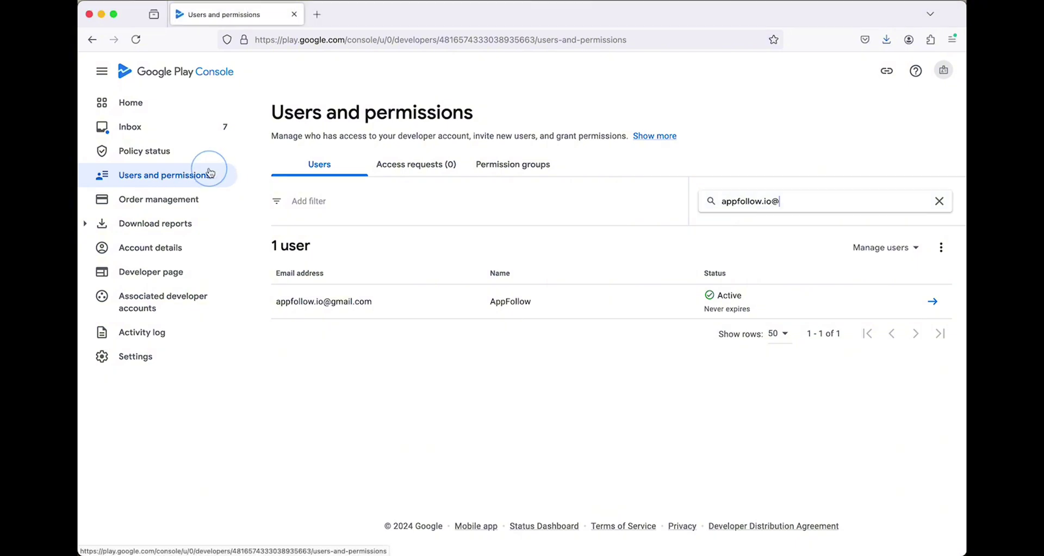
pyautogui.click(380, 297)
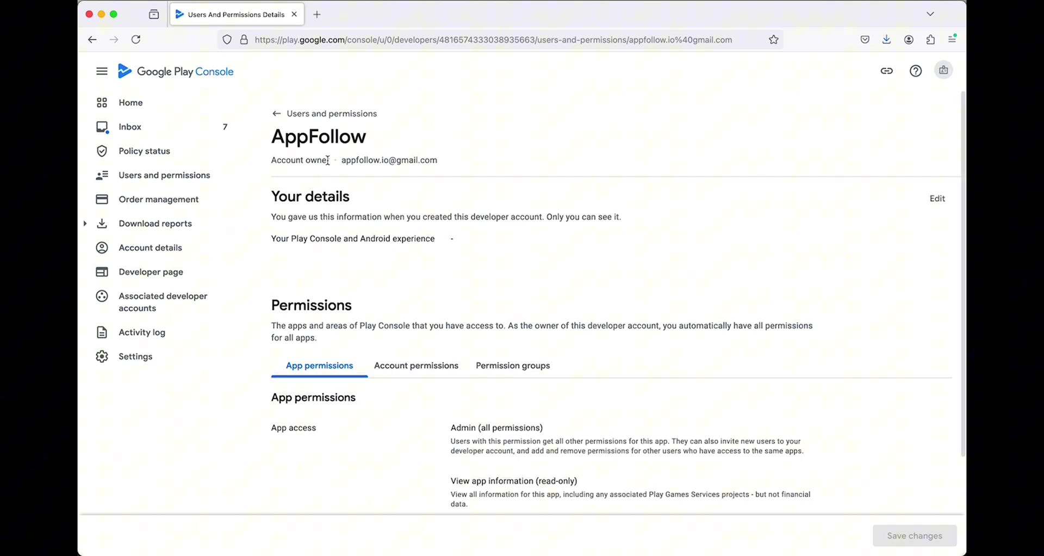
pyautogui.moveTo(329, 160); pyautogui.dragTo(262, 158)
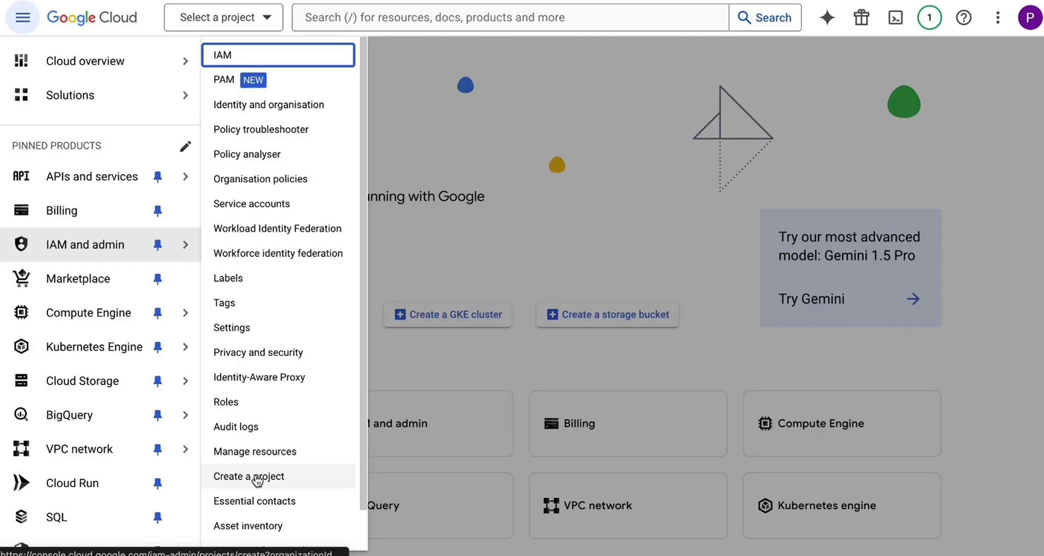
# Step: Start a new Google Cloud project named 'New Project' under No organisation
pyautogui.click(257, 477)
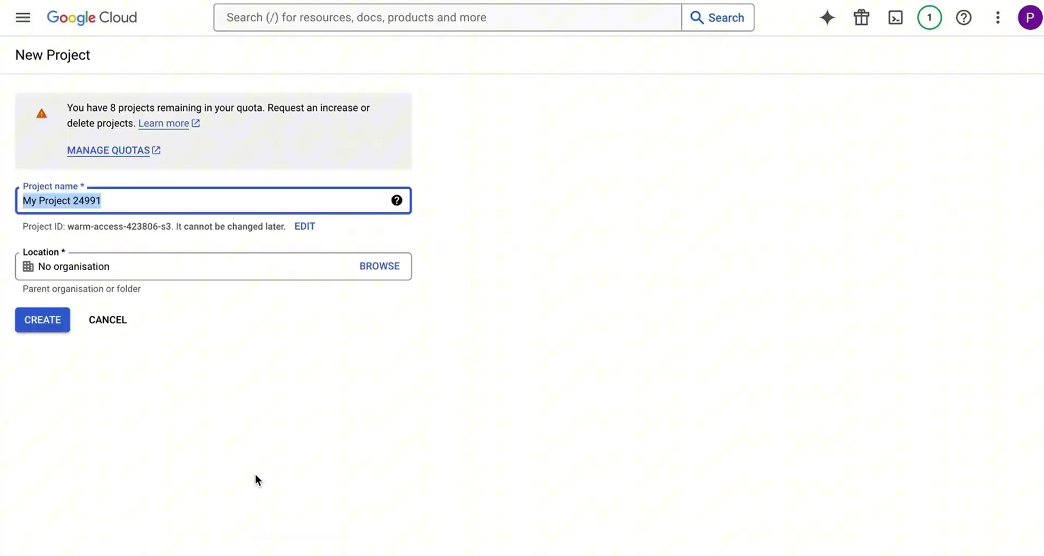
pyautogui.write('N')
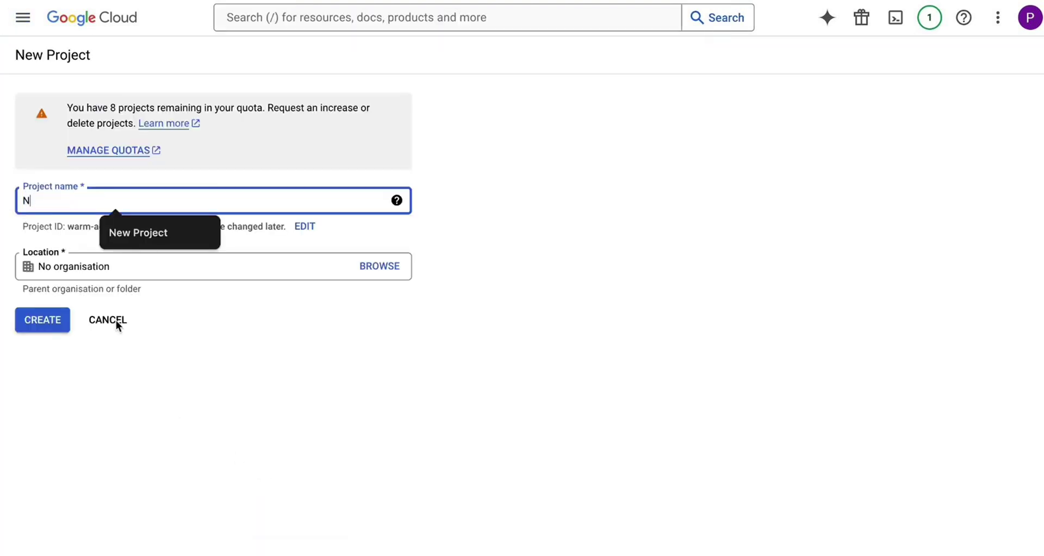
pyautogui.click(151, 228)
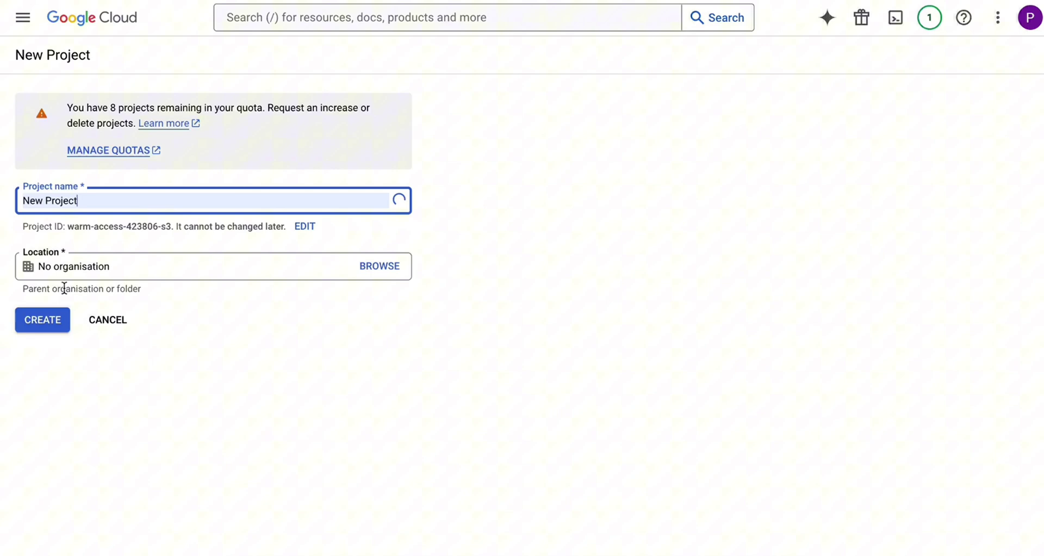
# Step: Create the project and search the API Library for 'Google Play Android Developer'
pyautogui.click(44, 321)
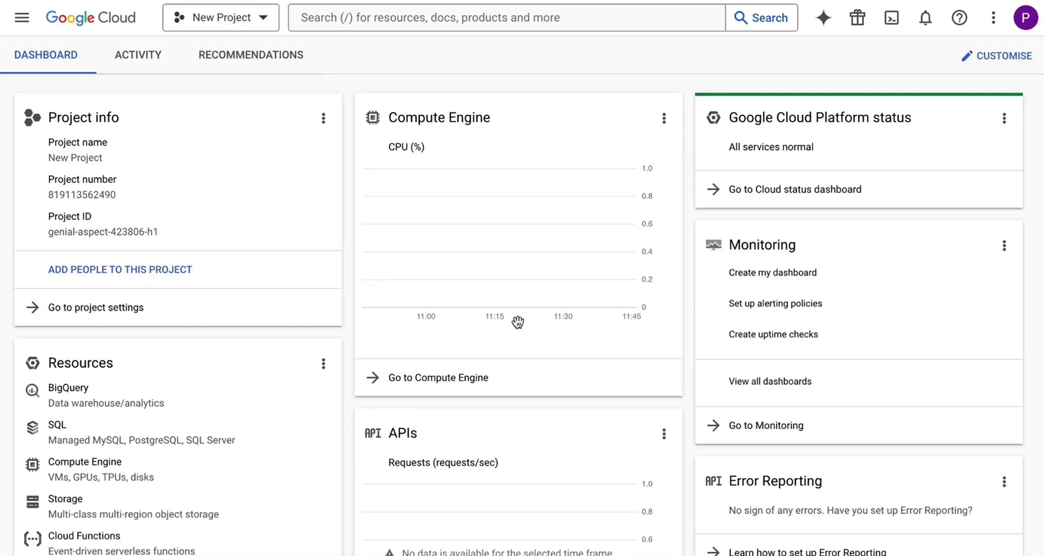
pyautogui.scroll(-7, 517, 322)
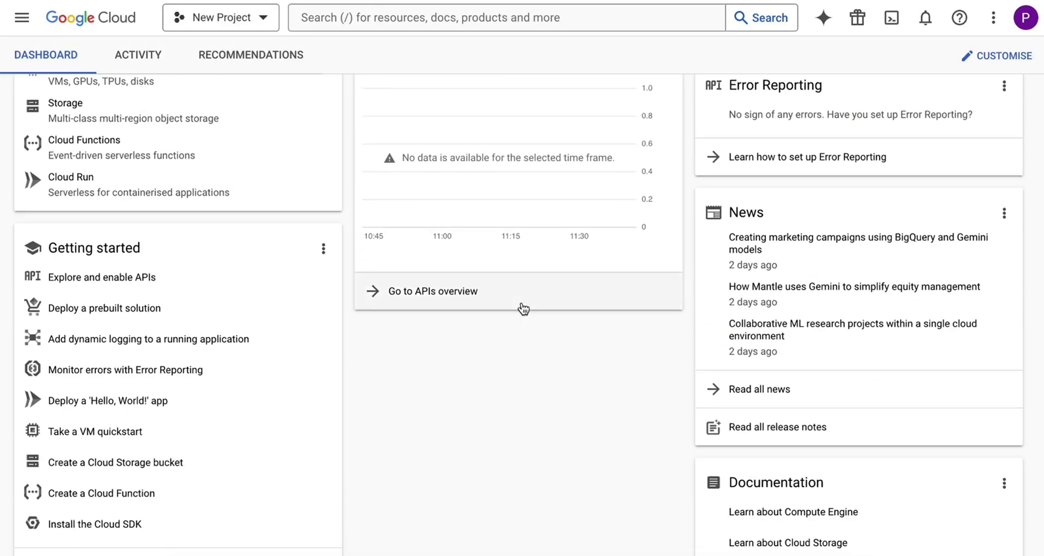
pyautogui.click(522, 304)
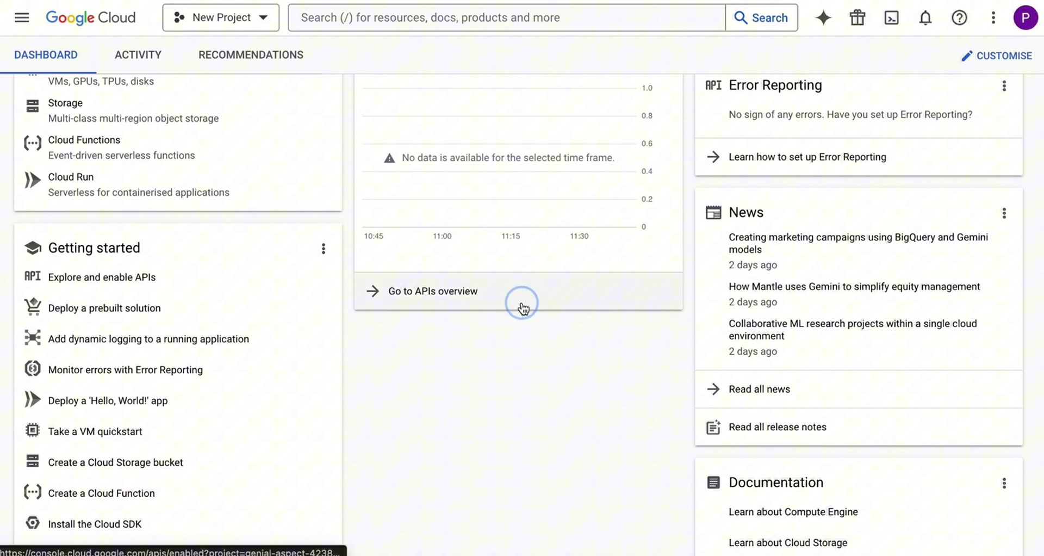
pyautogui.click(471, 57)
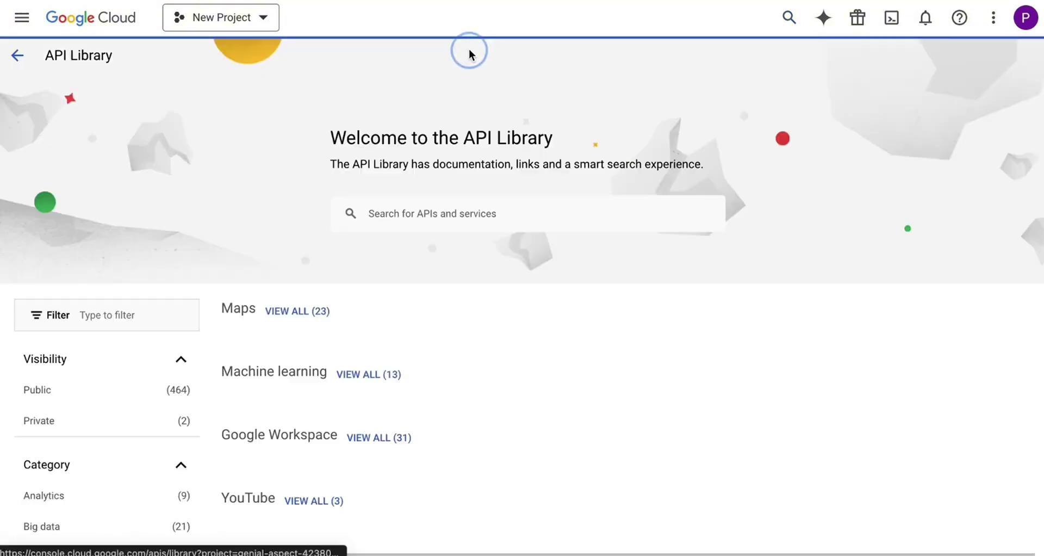
pyautogui.write('Google Pl')
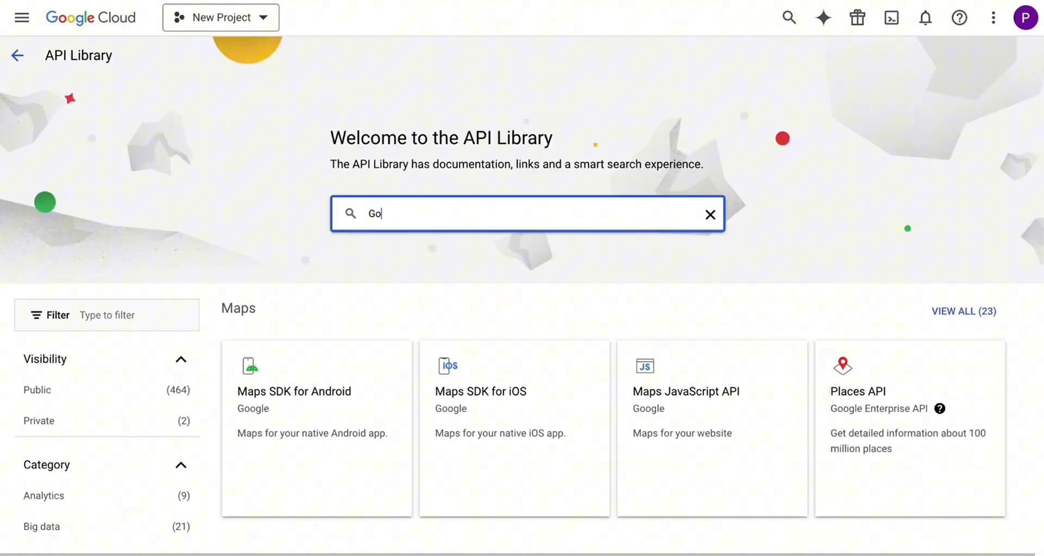
pyautogui.write('ay Android Developer')
pyautogui.press('Return')
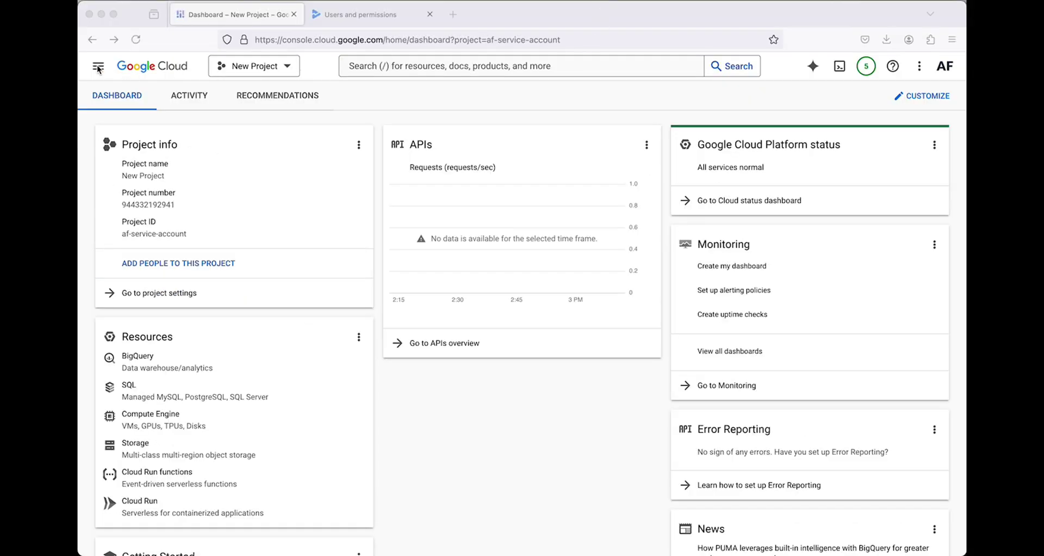
# Step: Begin a new service account in Service Accounts named 'AppFollow Reviews'
pyautogui.click(98, 69)
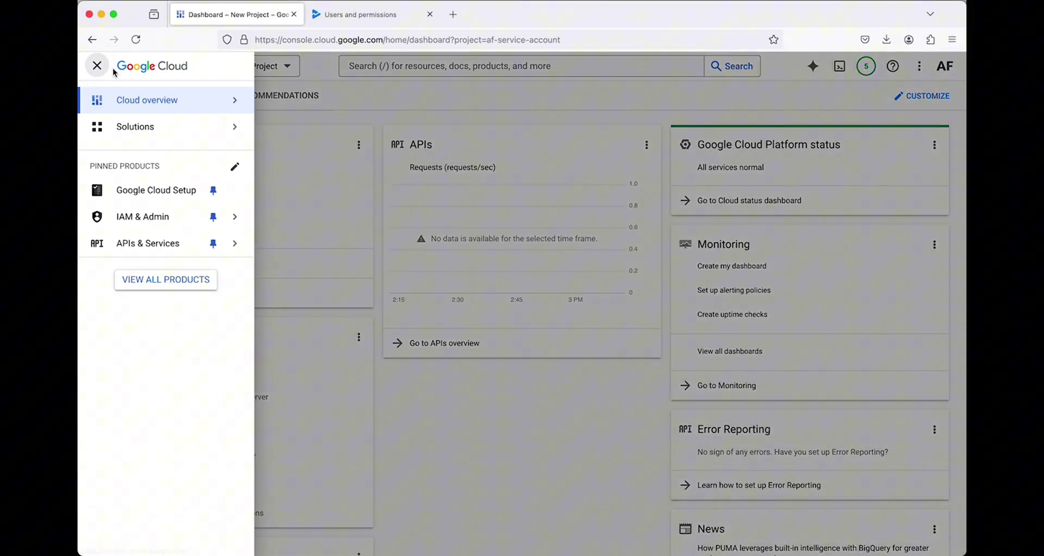
pyautogui.moveTo(168, 222)
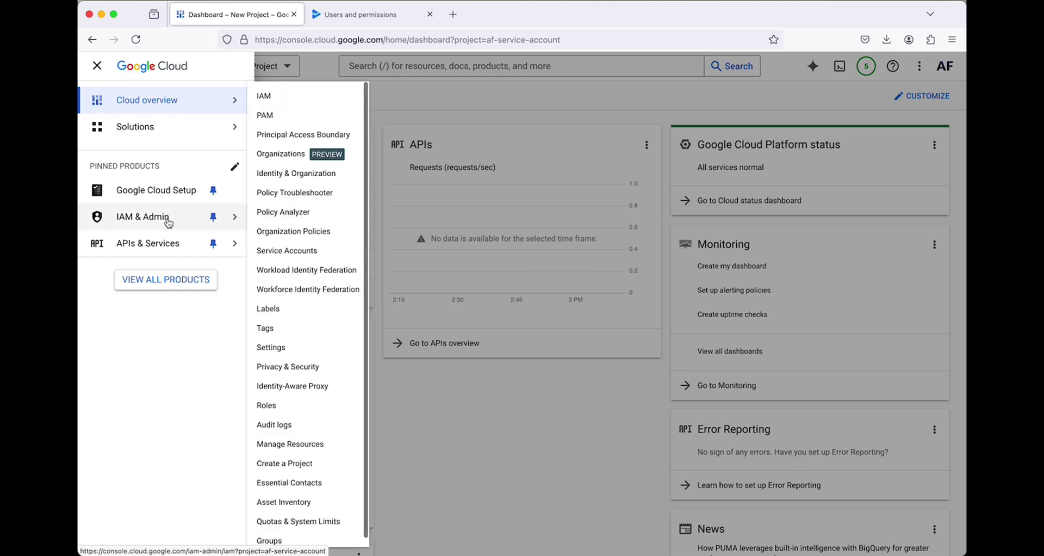
pyautogui.click(288, 250)
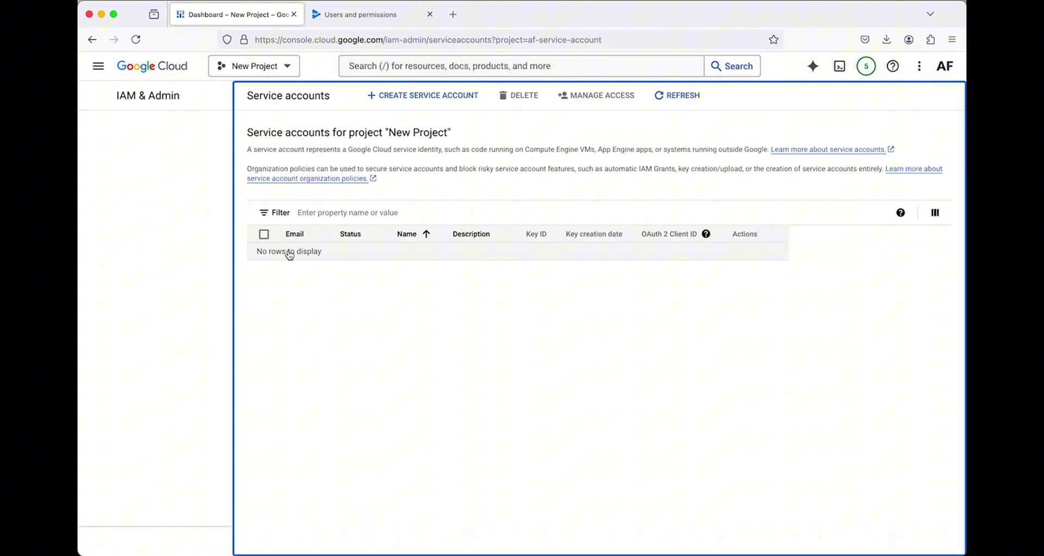
pyautogui.click(403, 97)
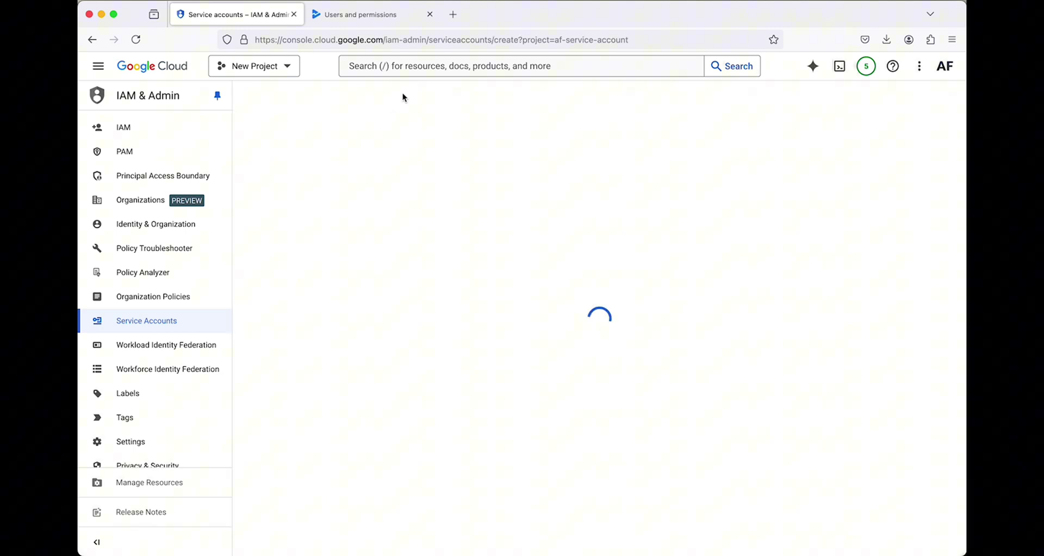
pyautogui.click(348, 166)
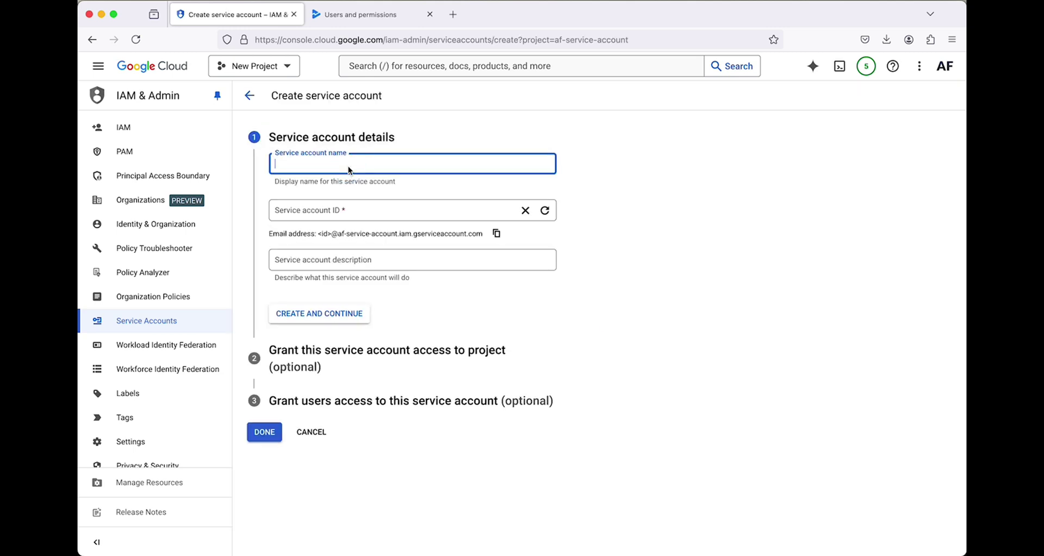
pyautogui.write('App')
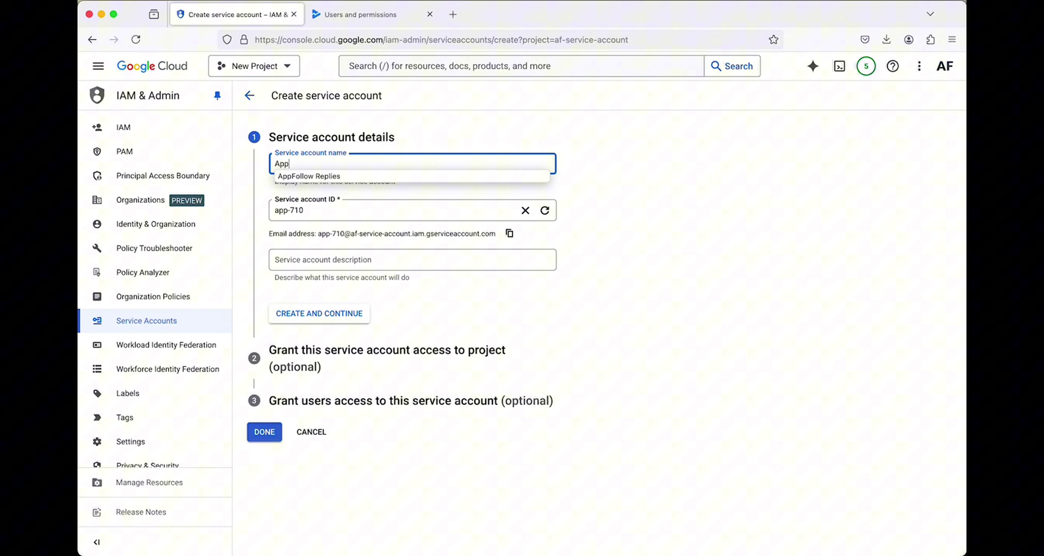
pyautogui.write('Follow')
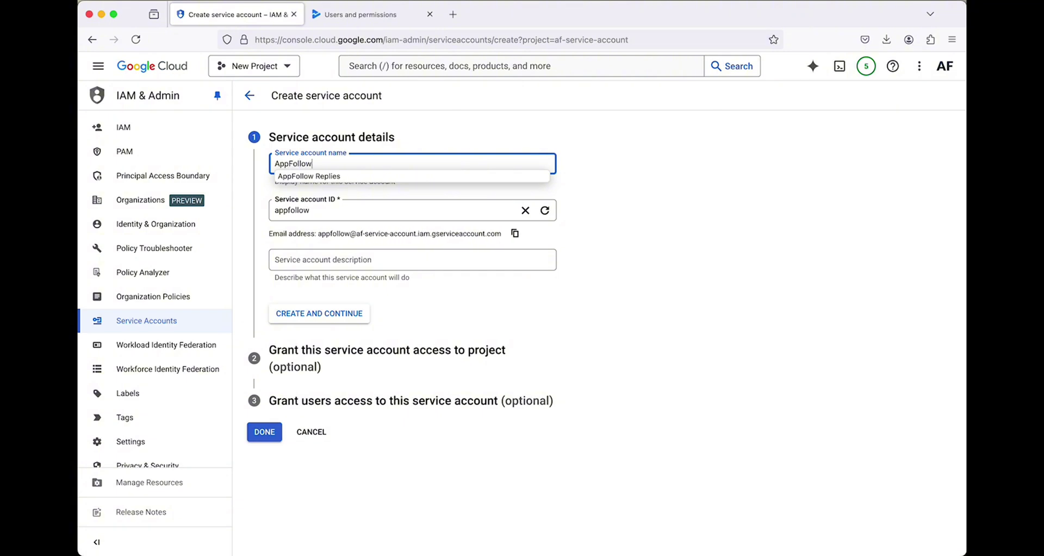
pyautogui.write(' Reviews')
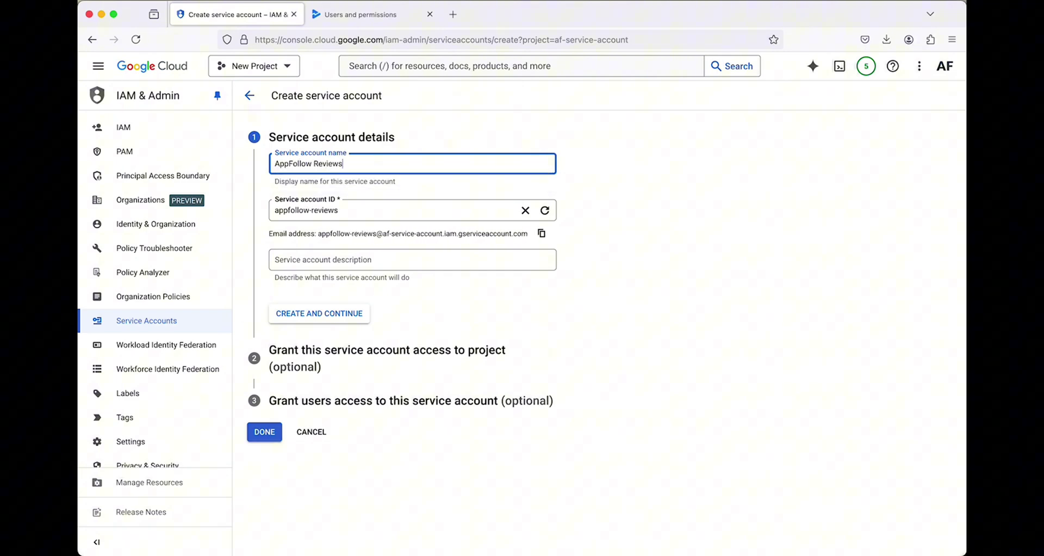
# Step: Finish the AppFollow Reviews service account with the Basic > Browser role and copy its email
pyautogui.click(308, 314)
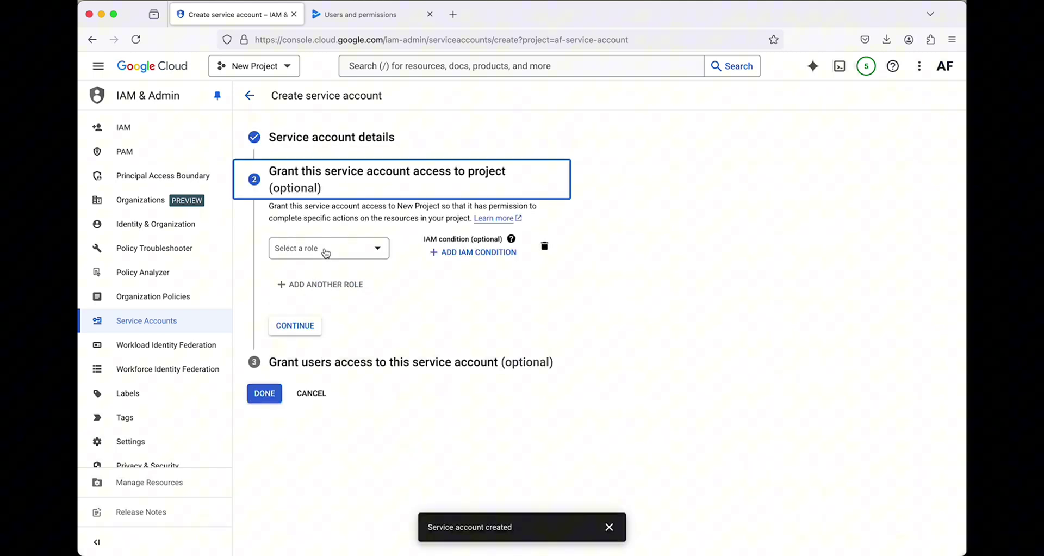
pyautogui.click(324, 249)
pyautogui.click(336, 333)
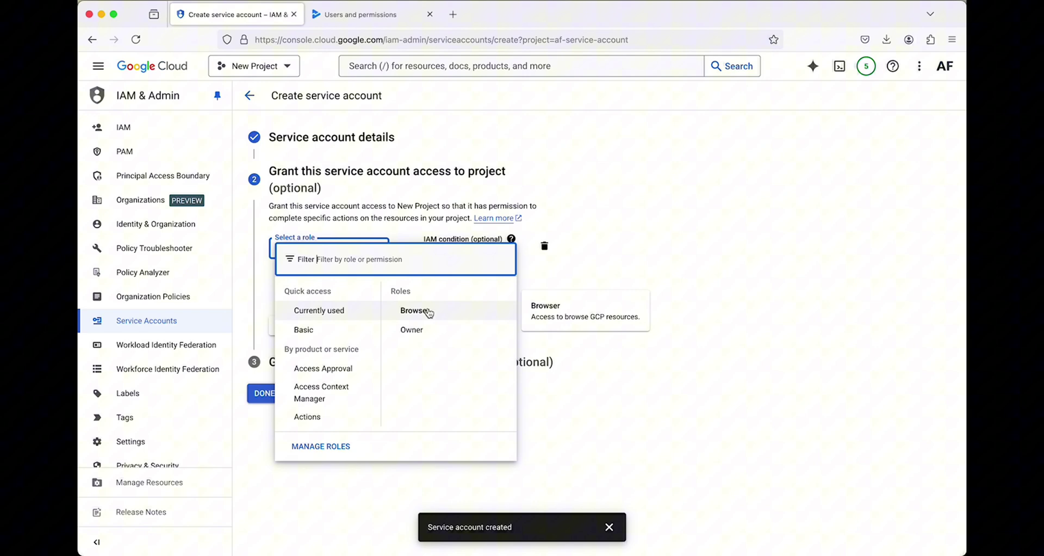
pyautogui.click(428, 313)
pyautogui.click(300, 345)
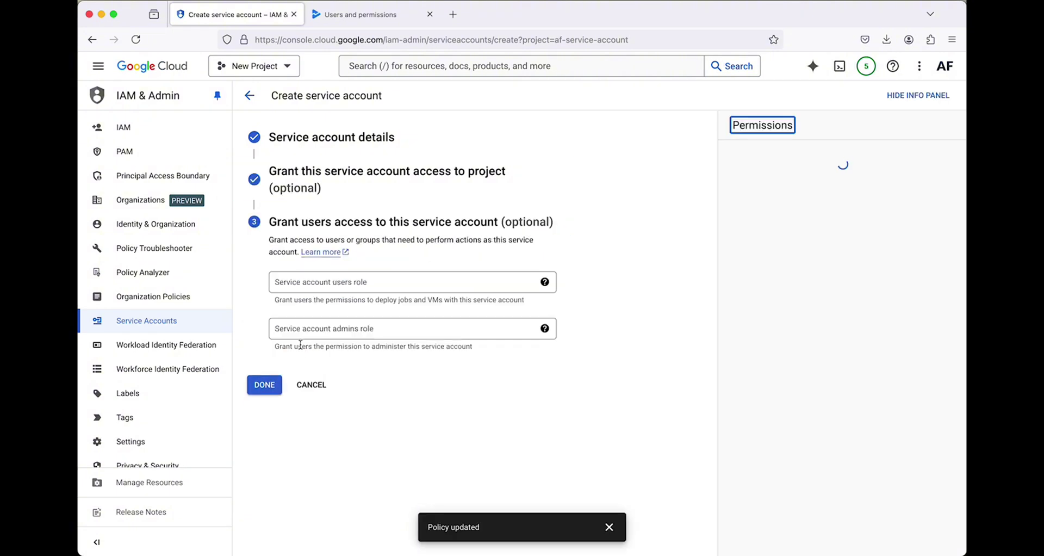
pyautogui.click(264, 385)
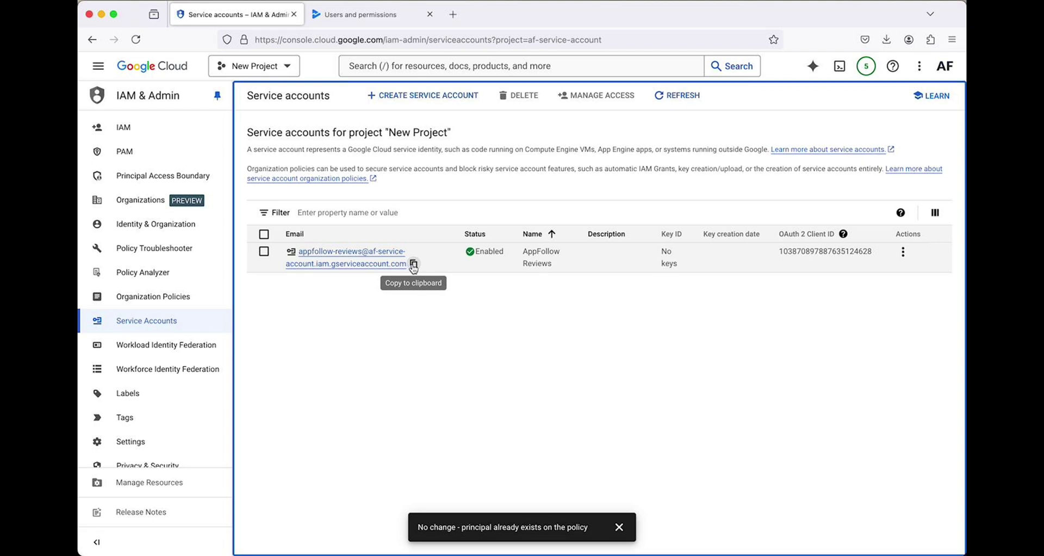
pyautogui.click(412, 266)
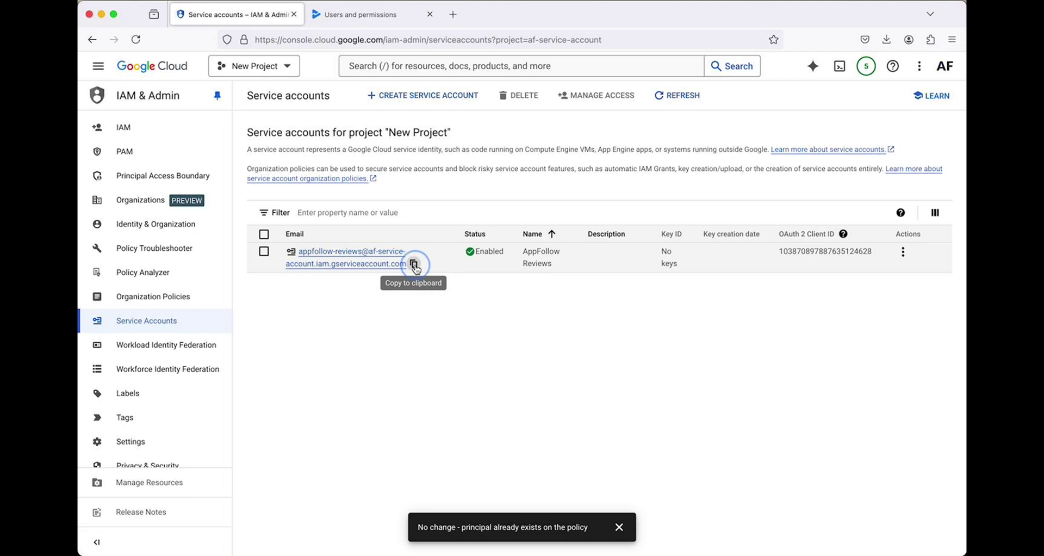
# Step: Create and download a JSON key for AppFollow Reviews, then return to Play Console users
pyautogui.click(903, 252)
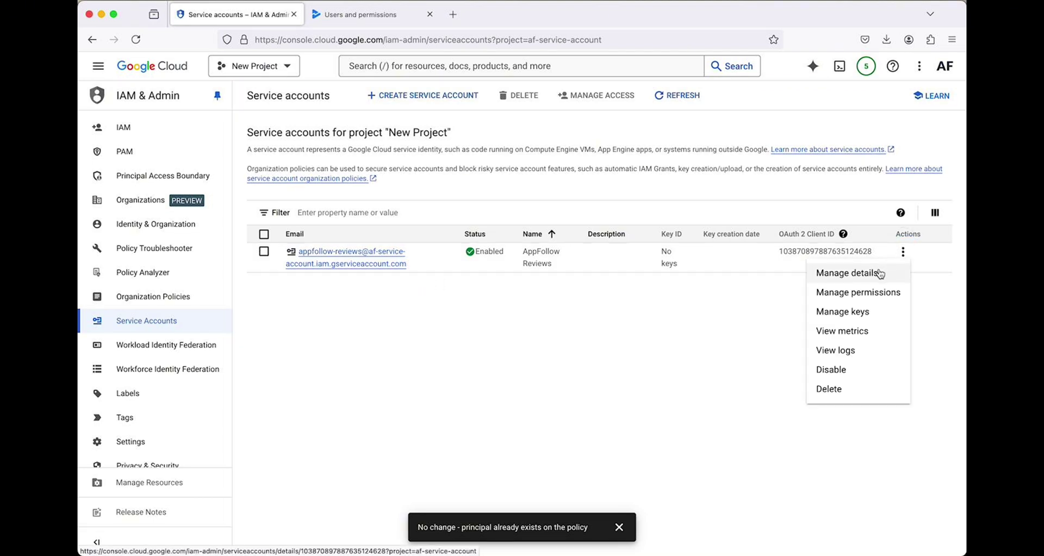
pyautogui.click(855, 311)
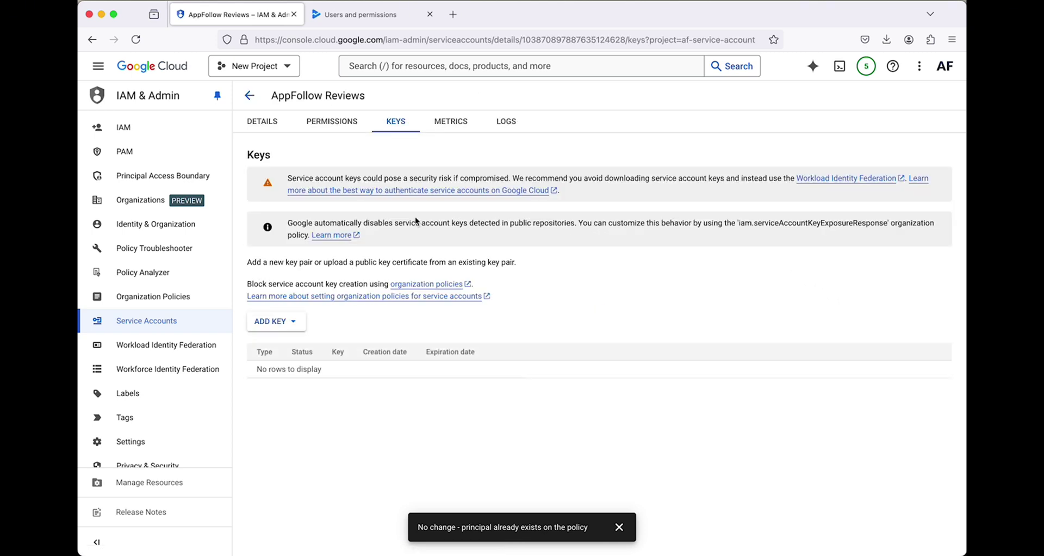
pyautogui.click(283, 328)
pyautogui.click(283, 345)
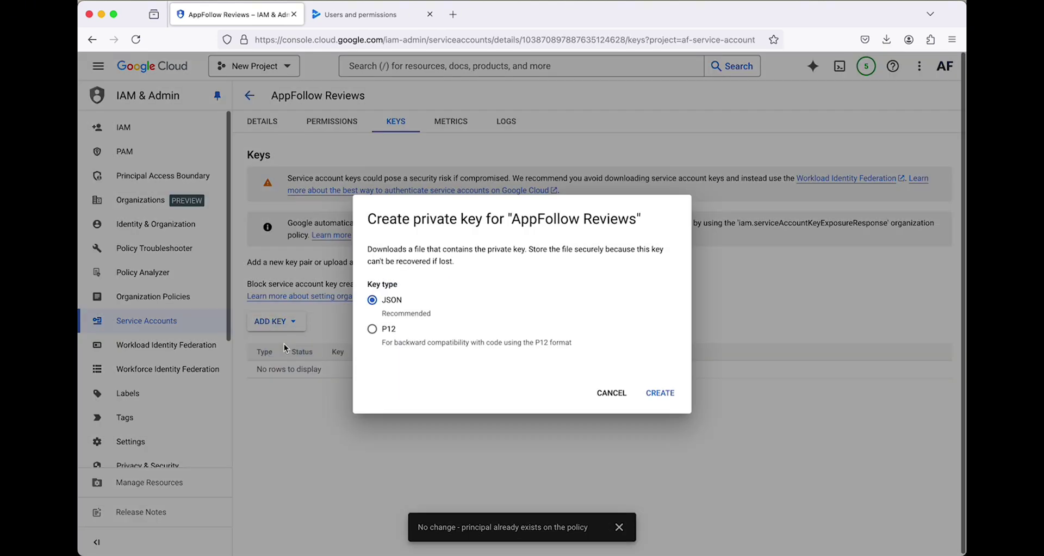
pyautogui.click(660, 393)
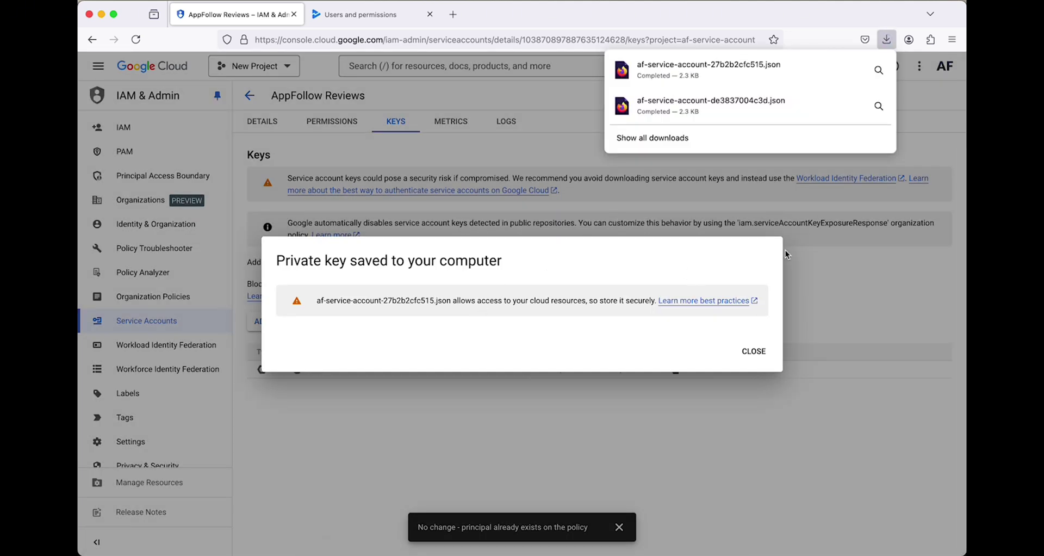
pyautogui.click(885, 41)
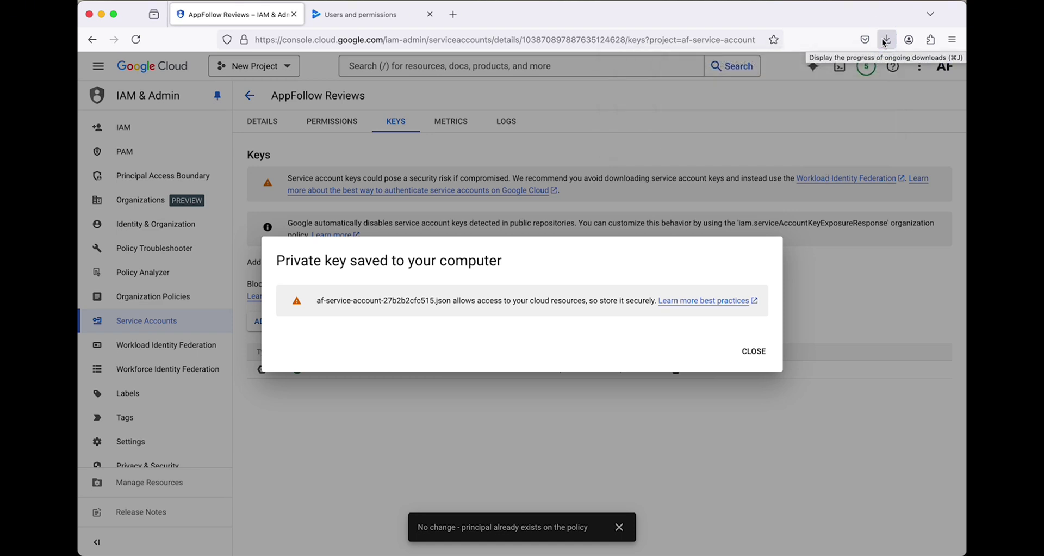
pyautogui.click(751, 351)
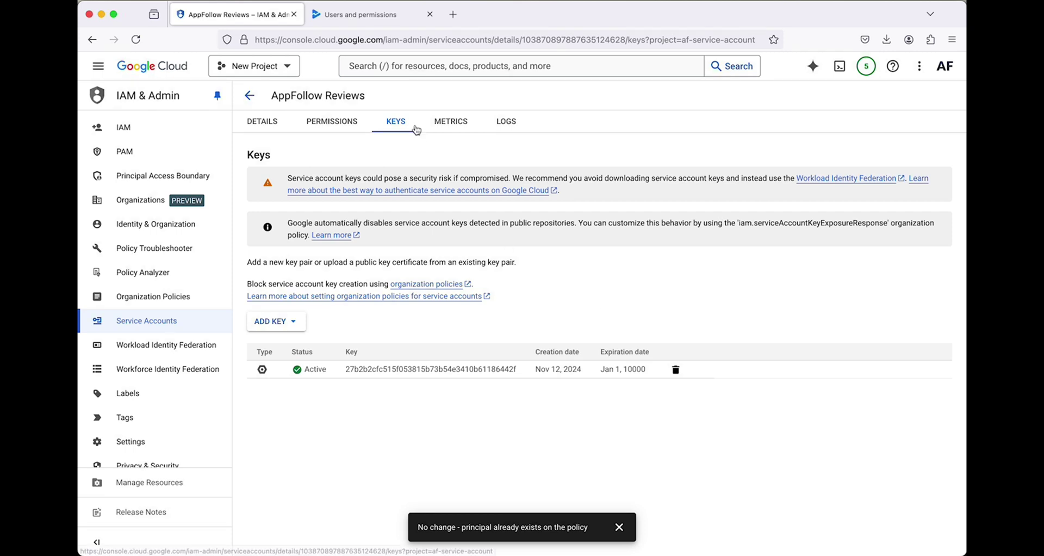
pyautogui.click(346, 16)
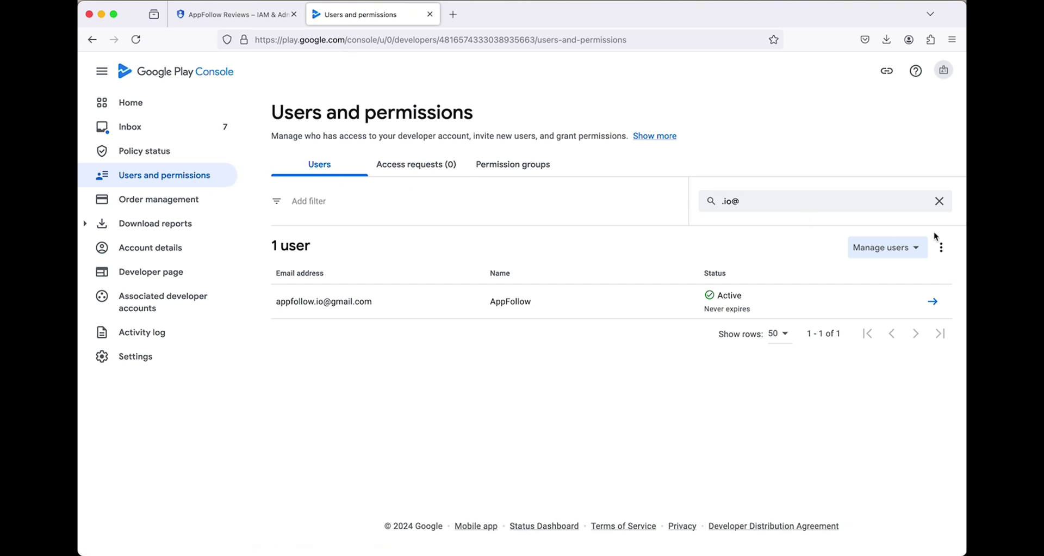
# Step: Start a new user invitation and paste the service account's email address
pyautogui.click(942, 250)
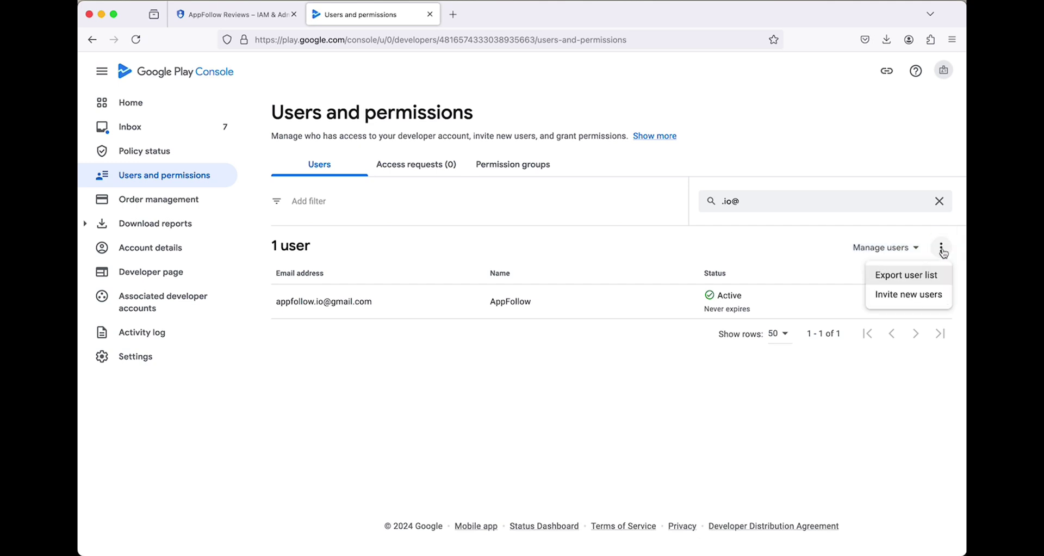
pyautogui.click(894, 296)
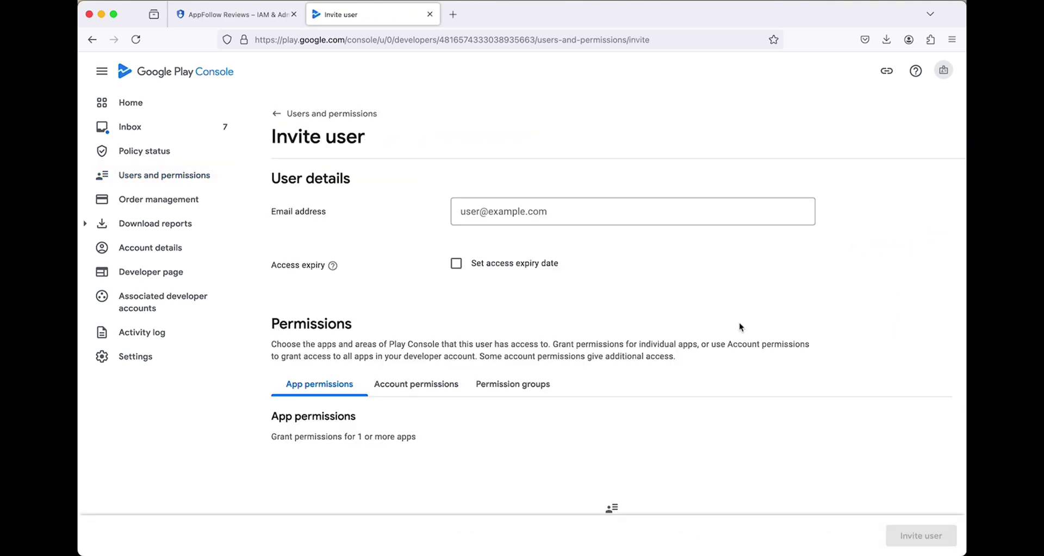
pyautogui.click(490, 213)
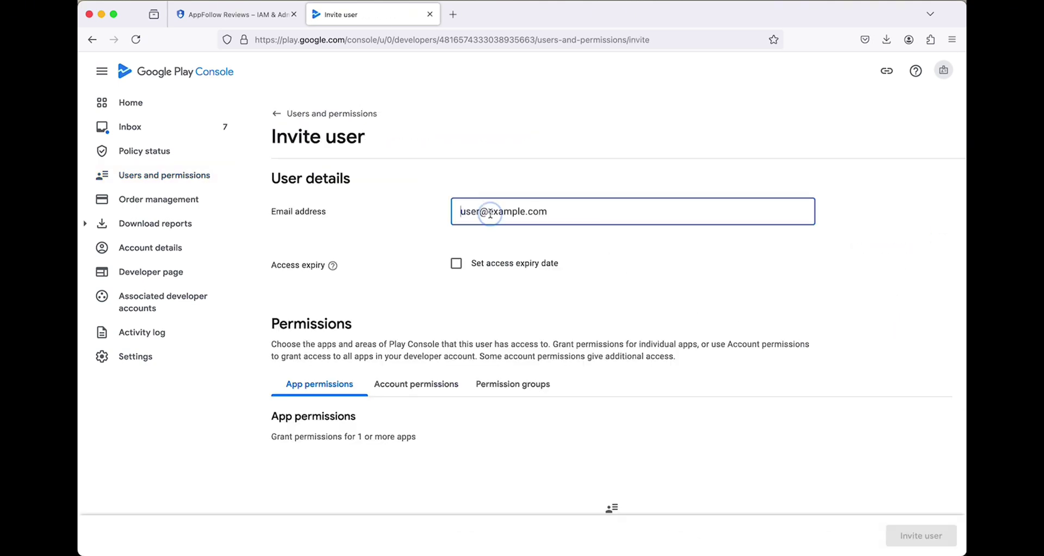
pyautogui.press('super+v')
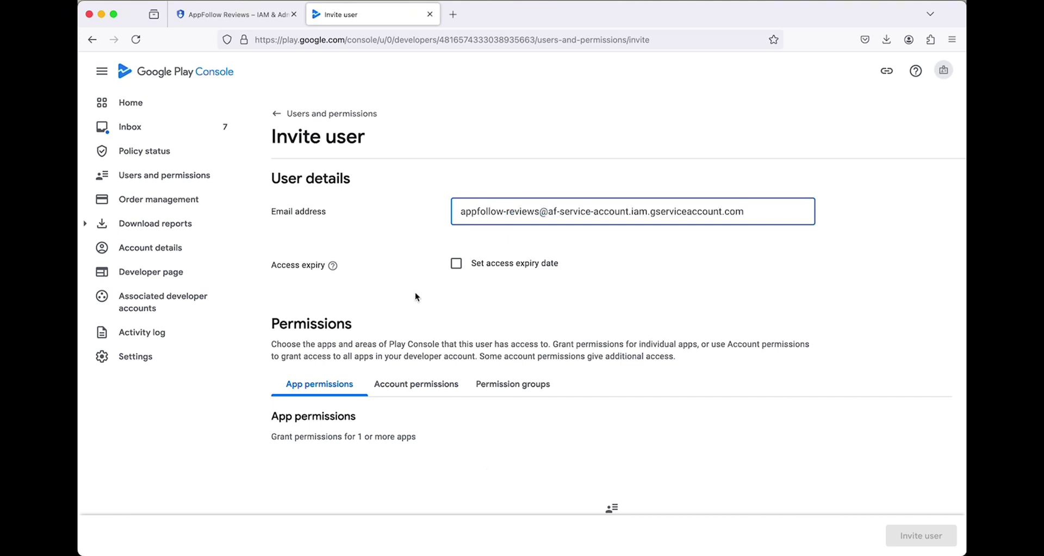
# Step: Grant View app information and Reply to reviews account permissions, then send the invite
pyautogui.scroll(-2, 425, 286)
pyautogui.click(414, 291)
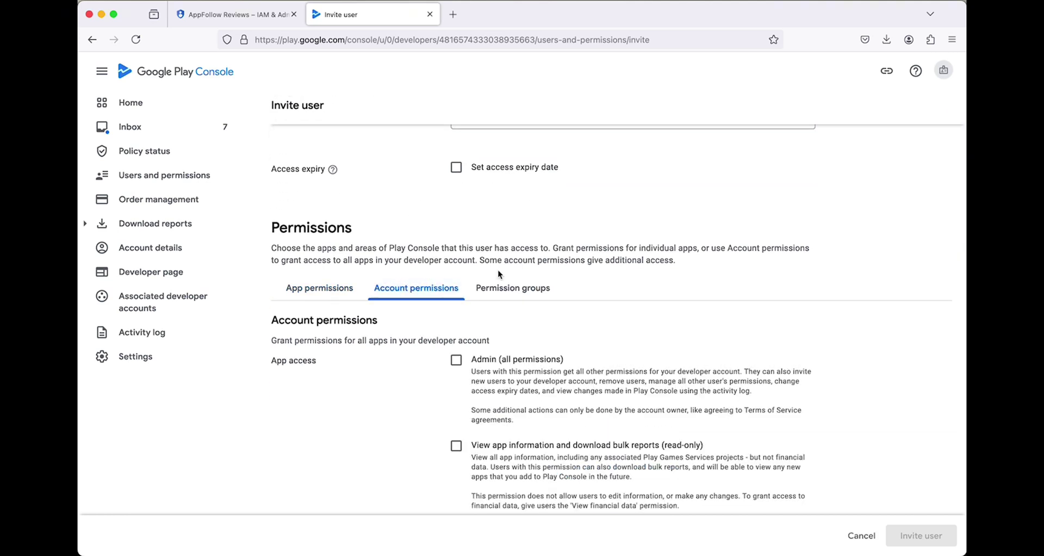
pyautogui.scroll(-5, 498, 275)
pyautogui.click(456, 219)
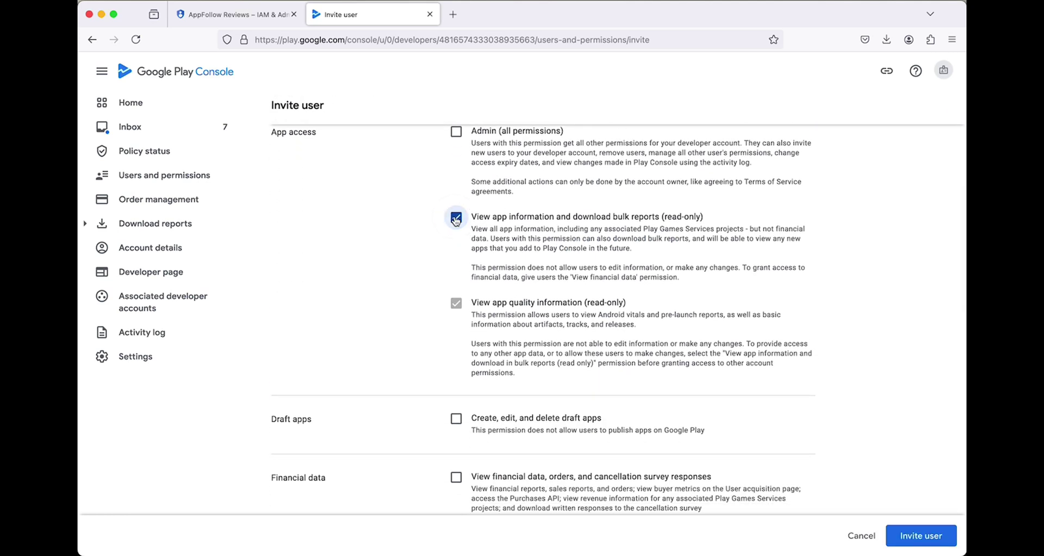
pyautogui.scroll(-7, 426, 277)
pyautogui.scroll(-10, 427, 277)
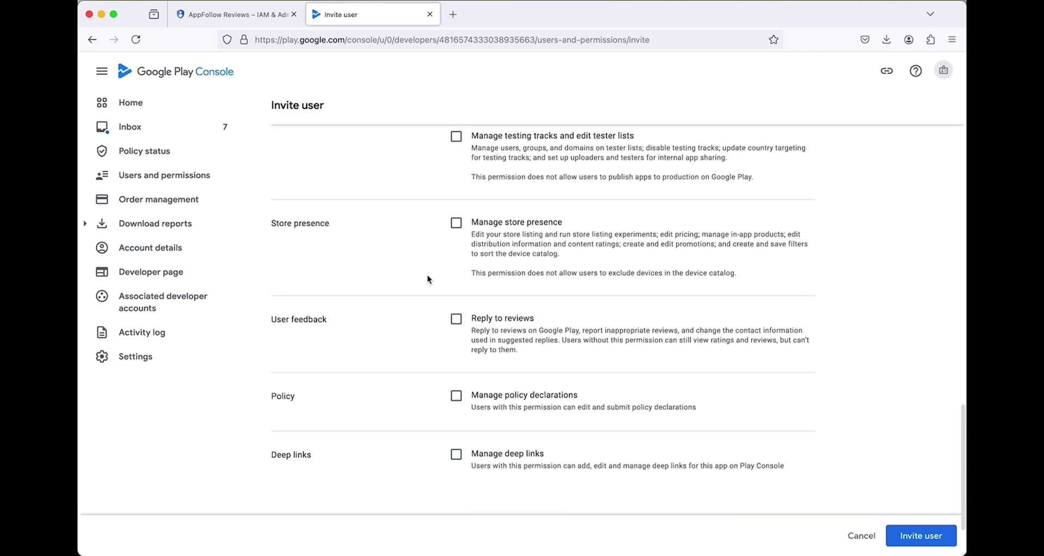
pyautogui.click(456, 233)
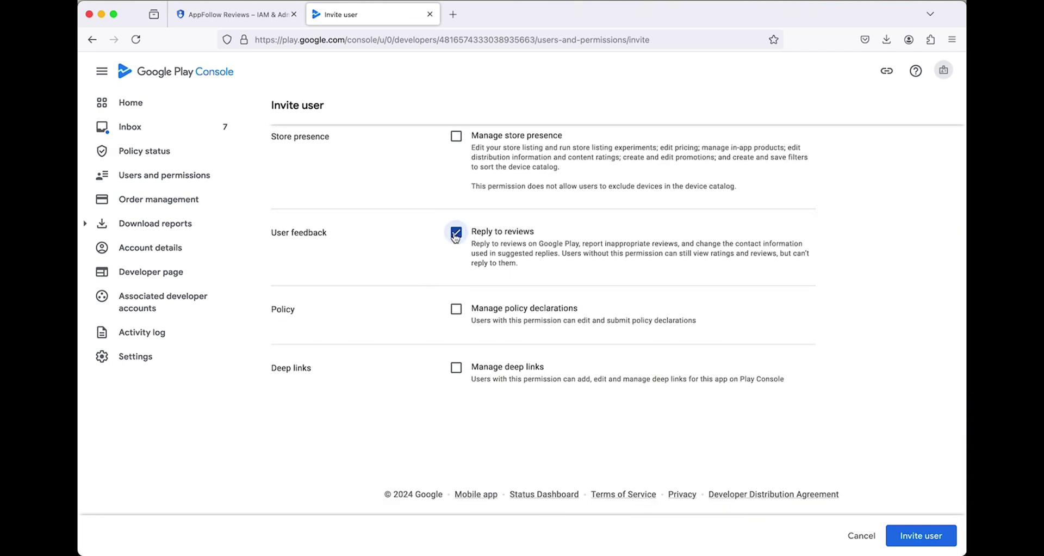
pyautogui.click(931, 537)
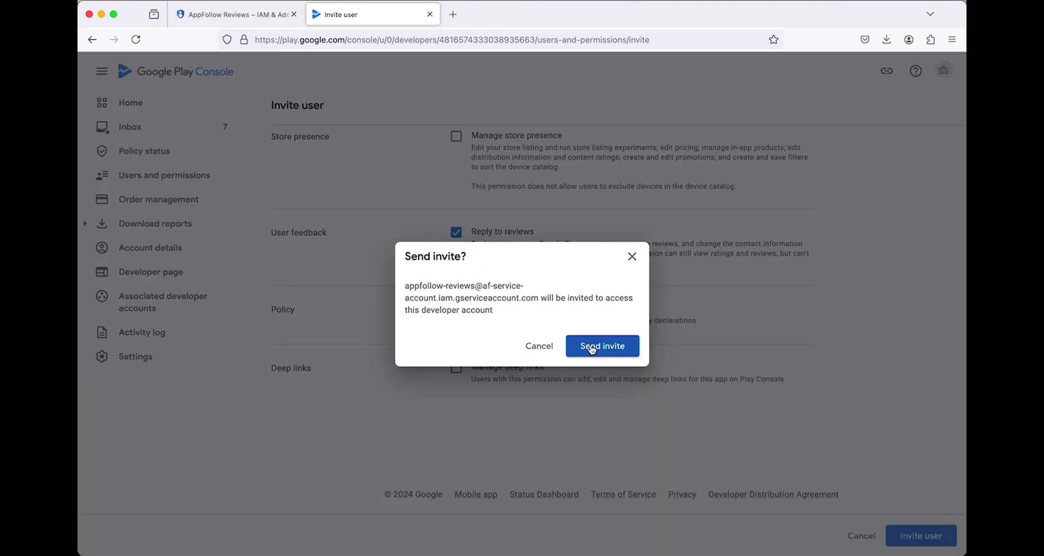
pyautogui.click(610, 348)
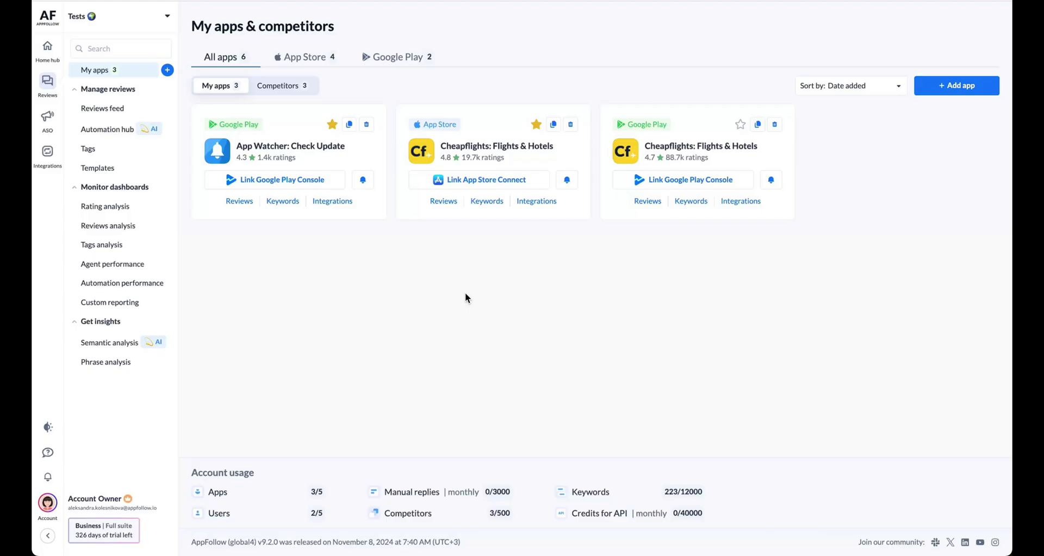
# Step: Filter AppFollow Integrations to App Watcher and start linking Google Play for Reply to reviews
pyautogui.click(47, 152)
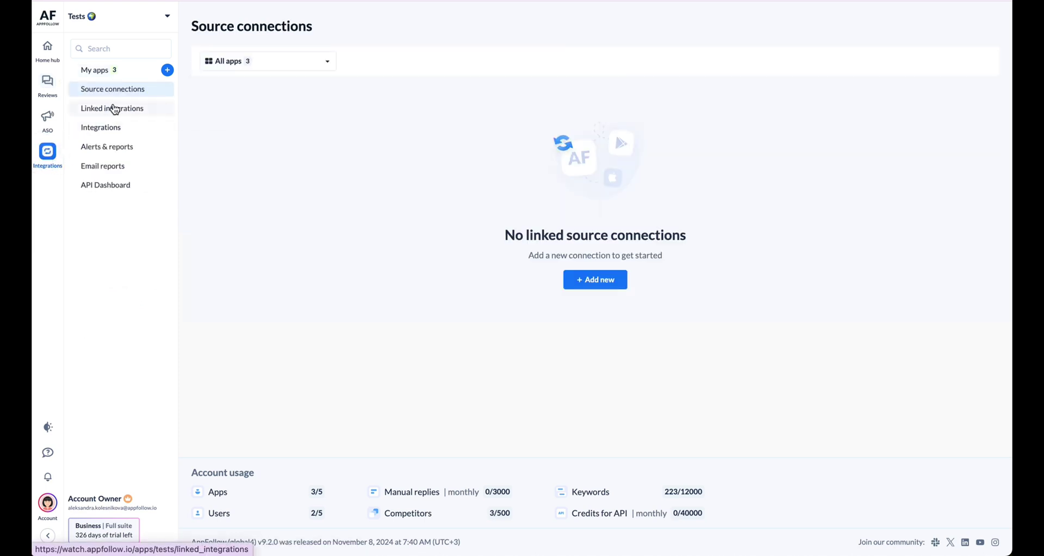
pyautogui.click(252, 61)
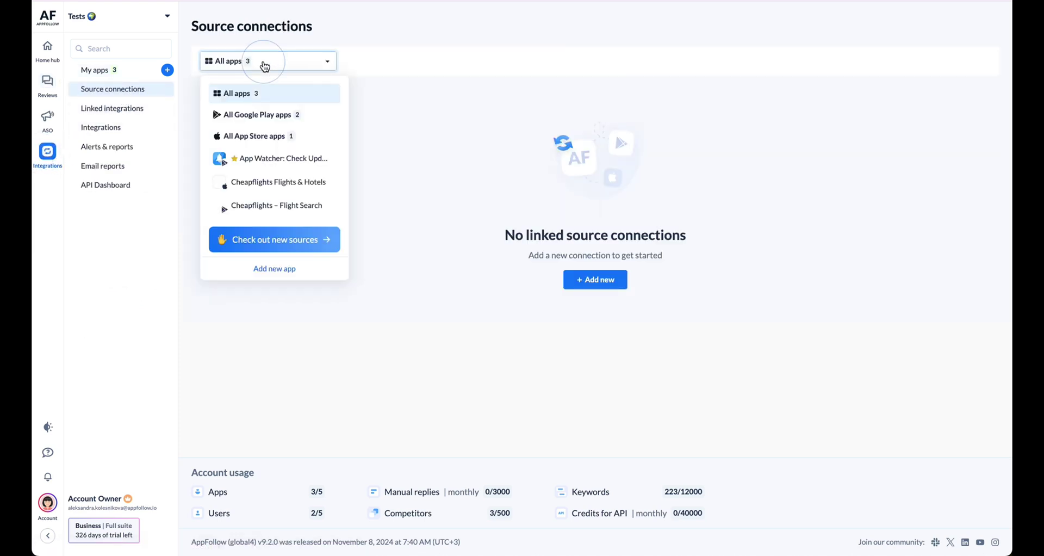
pyautogui.click(253, 163)
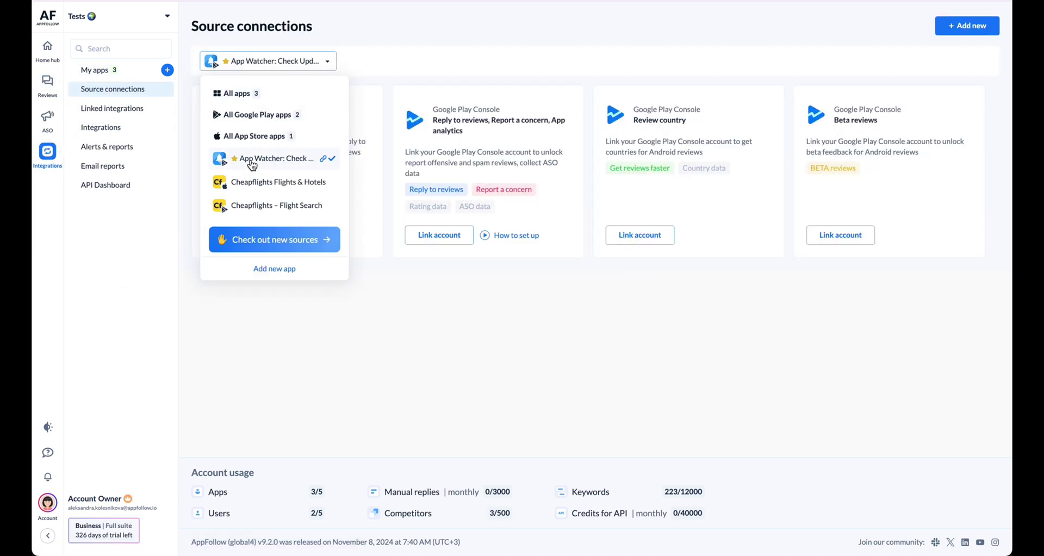
pyautogui.click(418, 279)
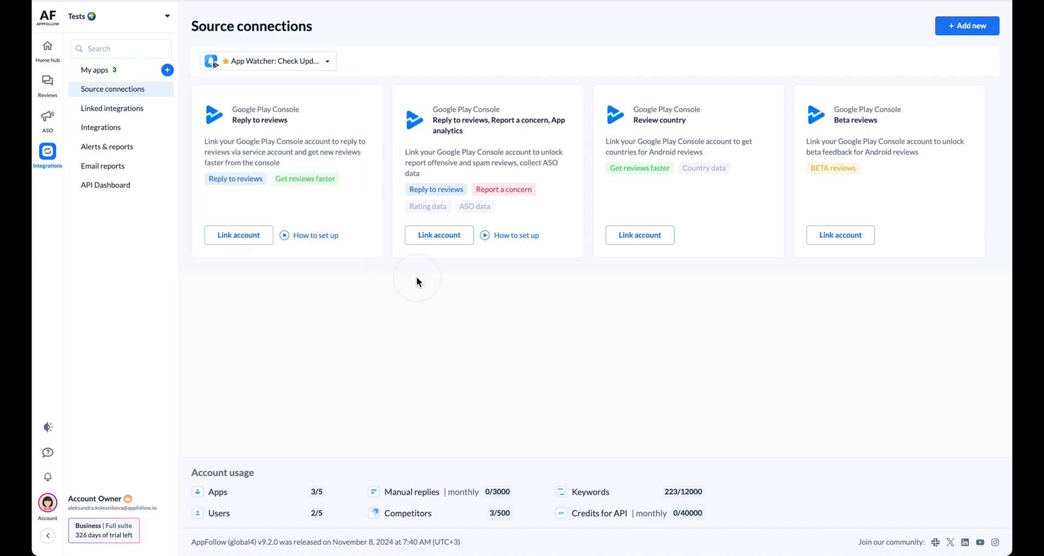
pyautogui.click(239, 235)
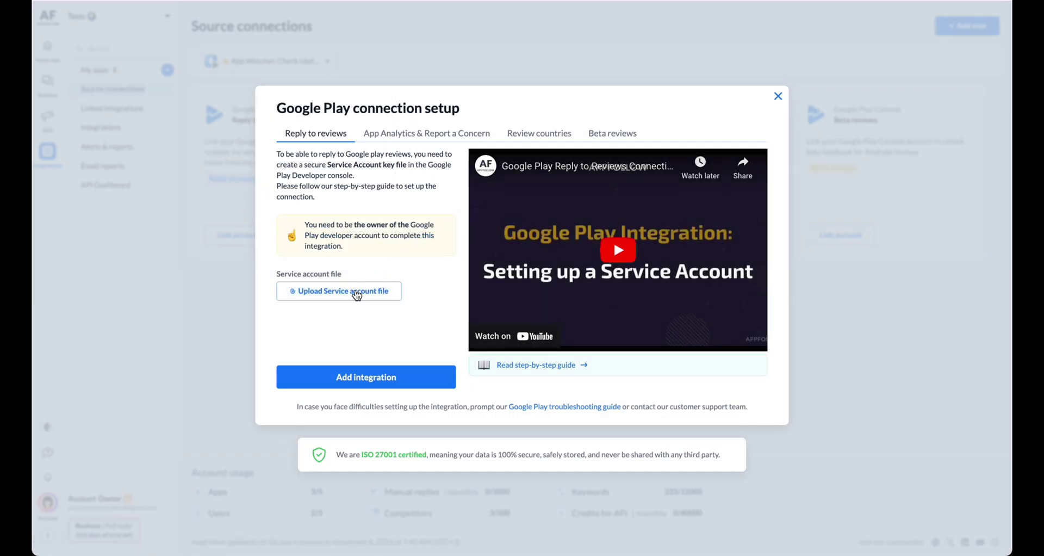
# Step: Upload the downloaded JSON key from Downloads, add the Google Play integration, and close the dialog
pyautogui.click(356, 292)
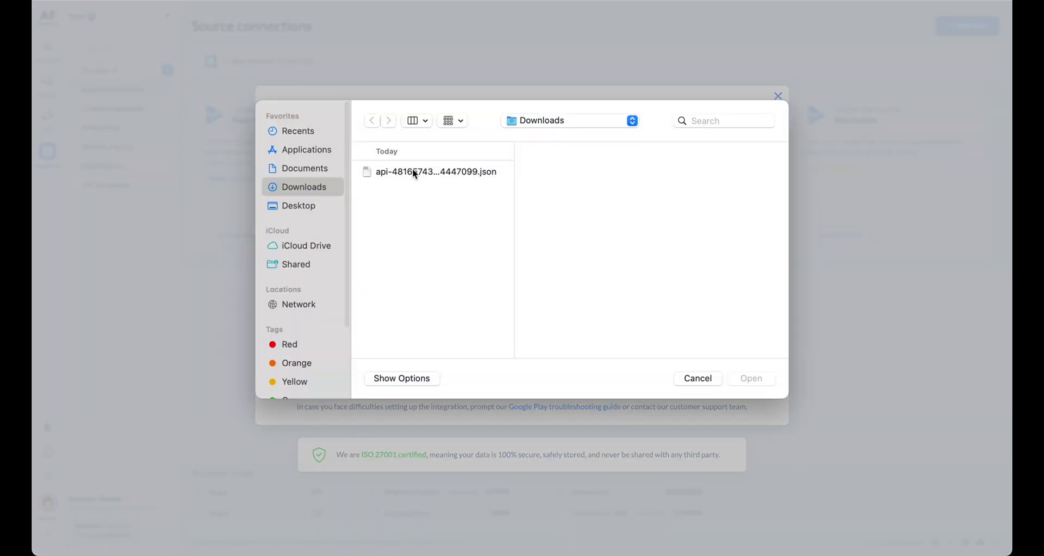
pyautogui.click(416, 173)
pyautogui.click(754, 382)
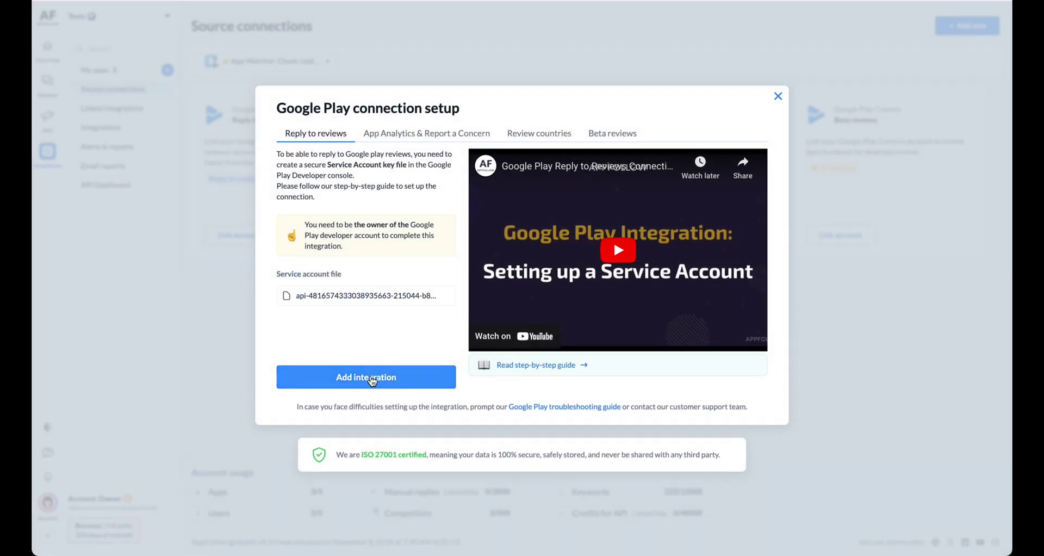
pyautogui.click(372, 380)
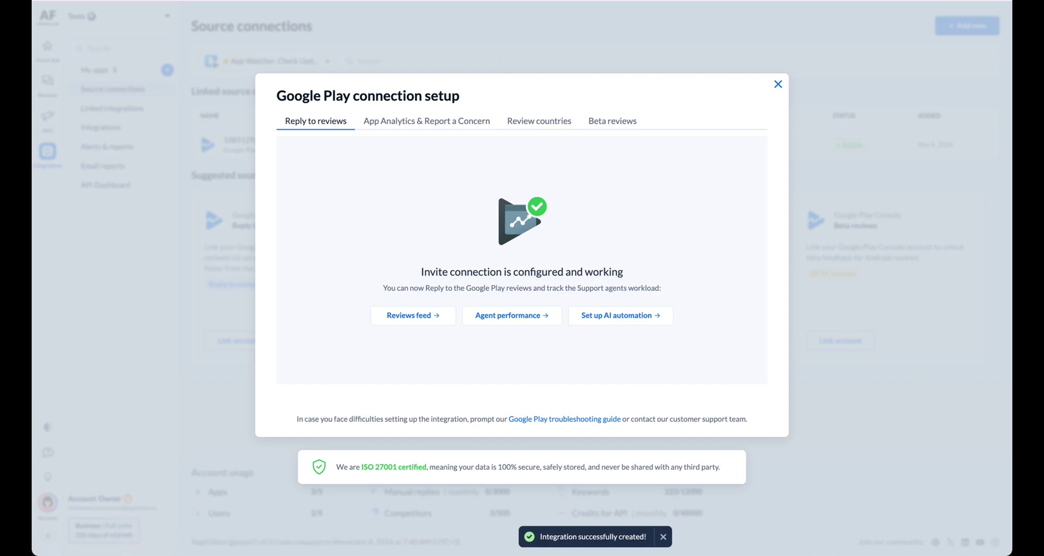
pyautogui.click(778, 84)
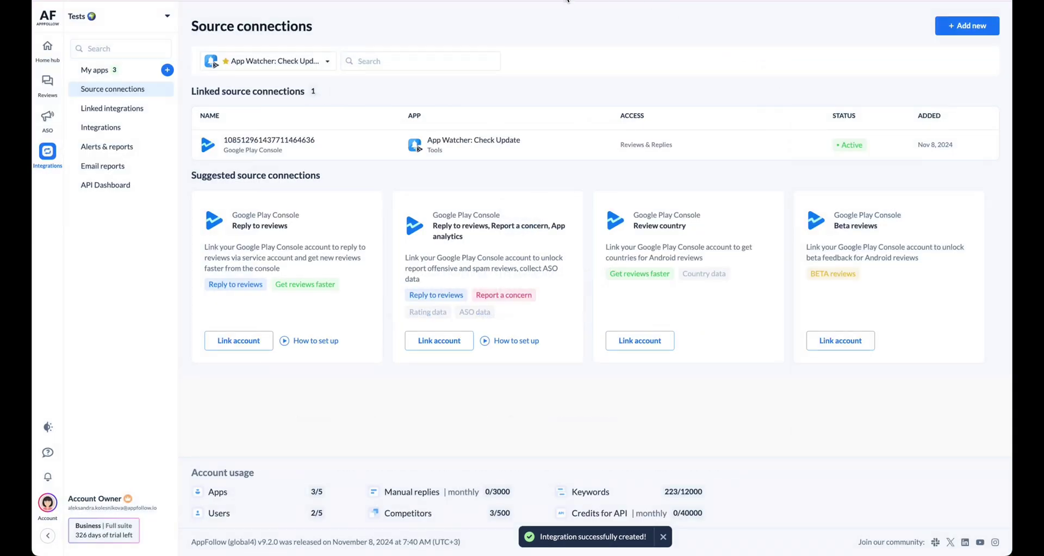